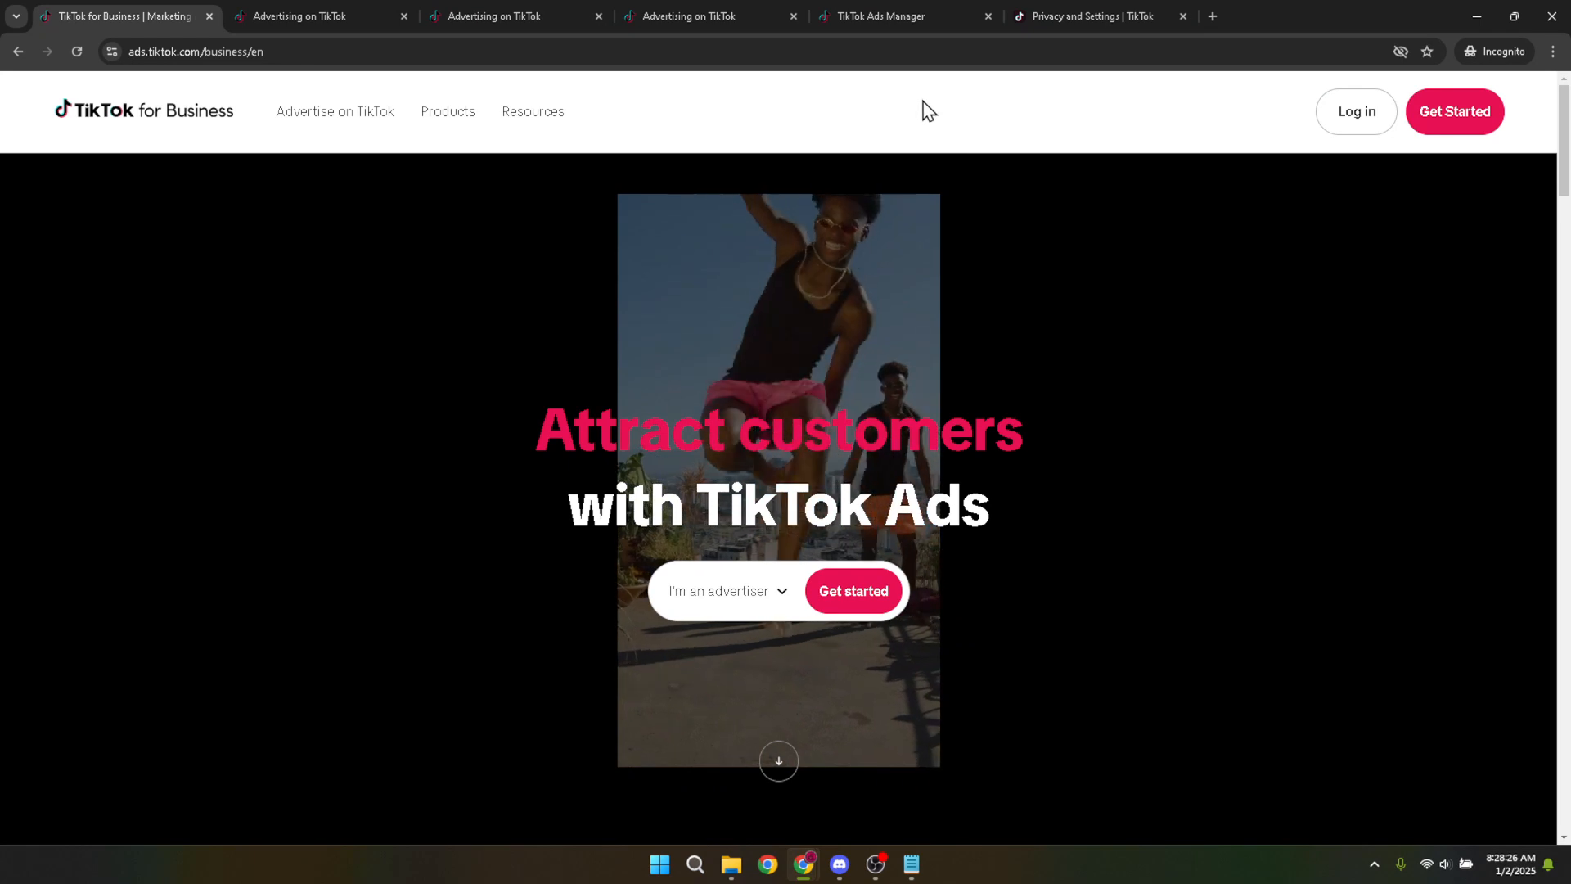
- Open the TikTok for Business login page, check the filled-in email and password fields, and submit the login
{"action": "key", "text": "ctrl+l"}
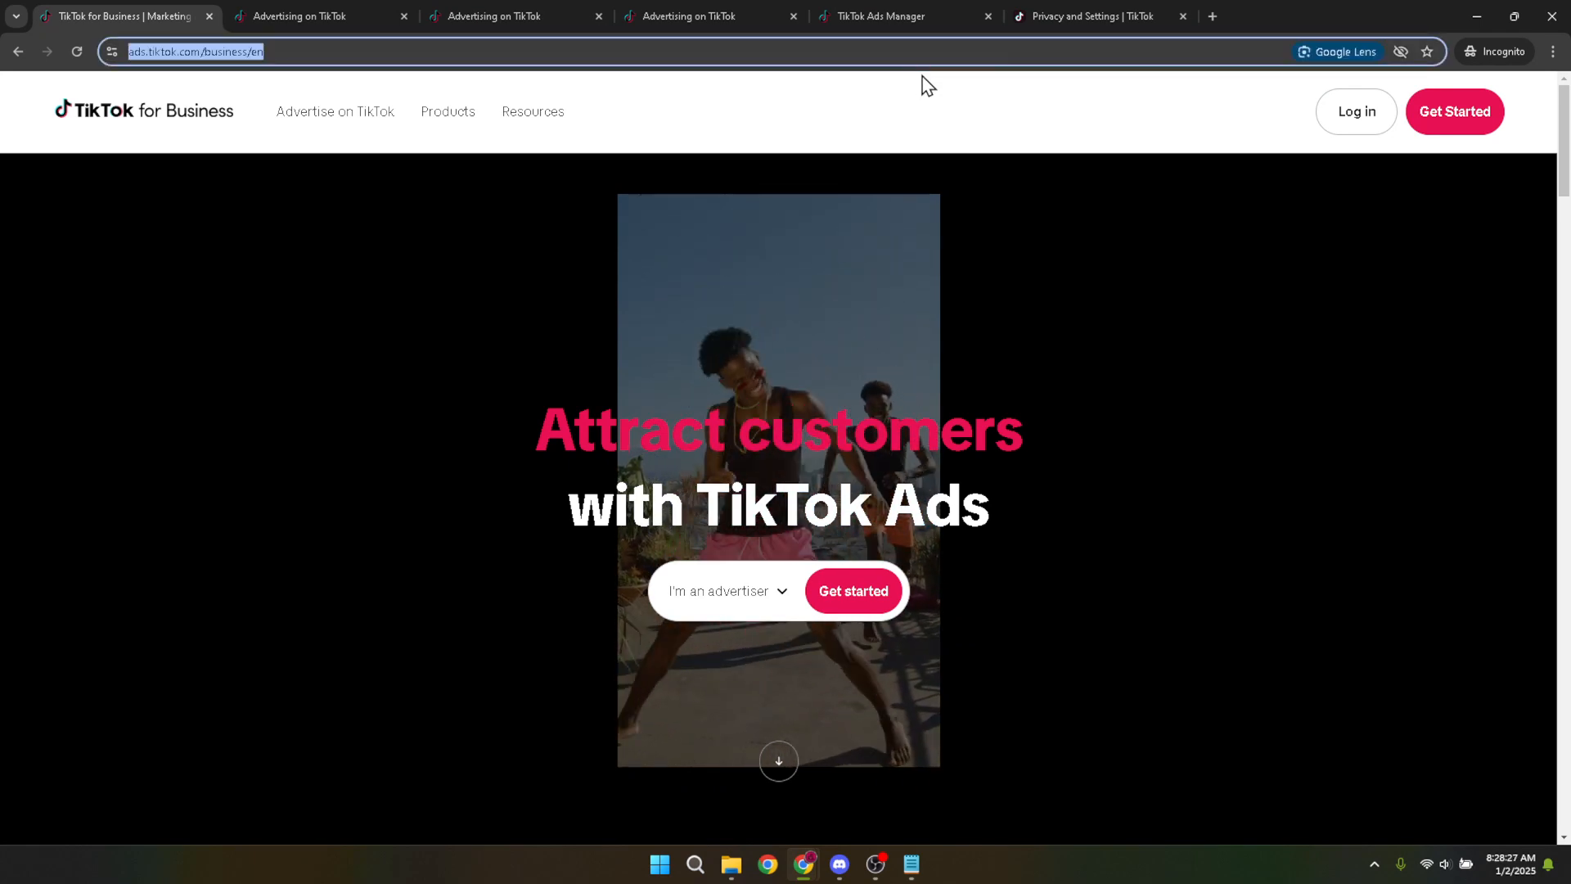
{"action": "left_click", "coordinate": [1052, 135]}
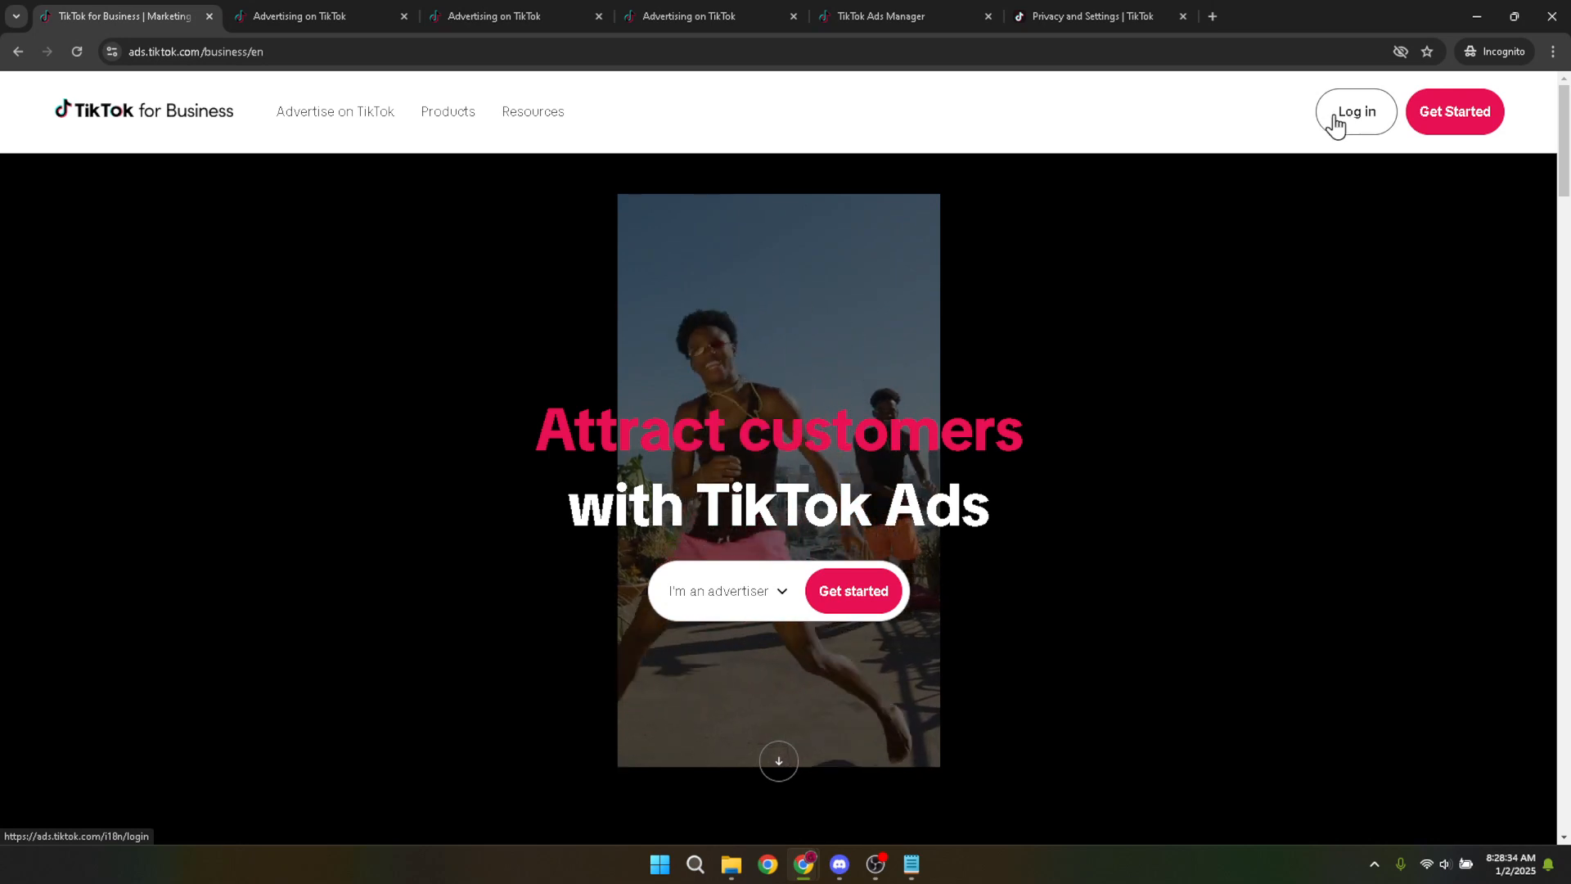
{"action": "left_click", "coordinate": [370, 15]}
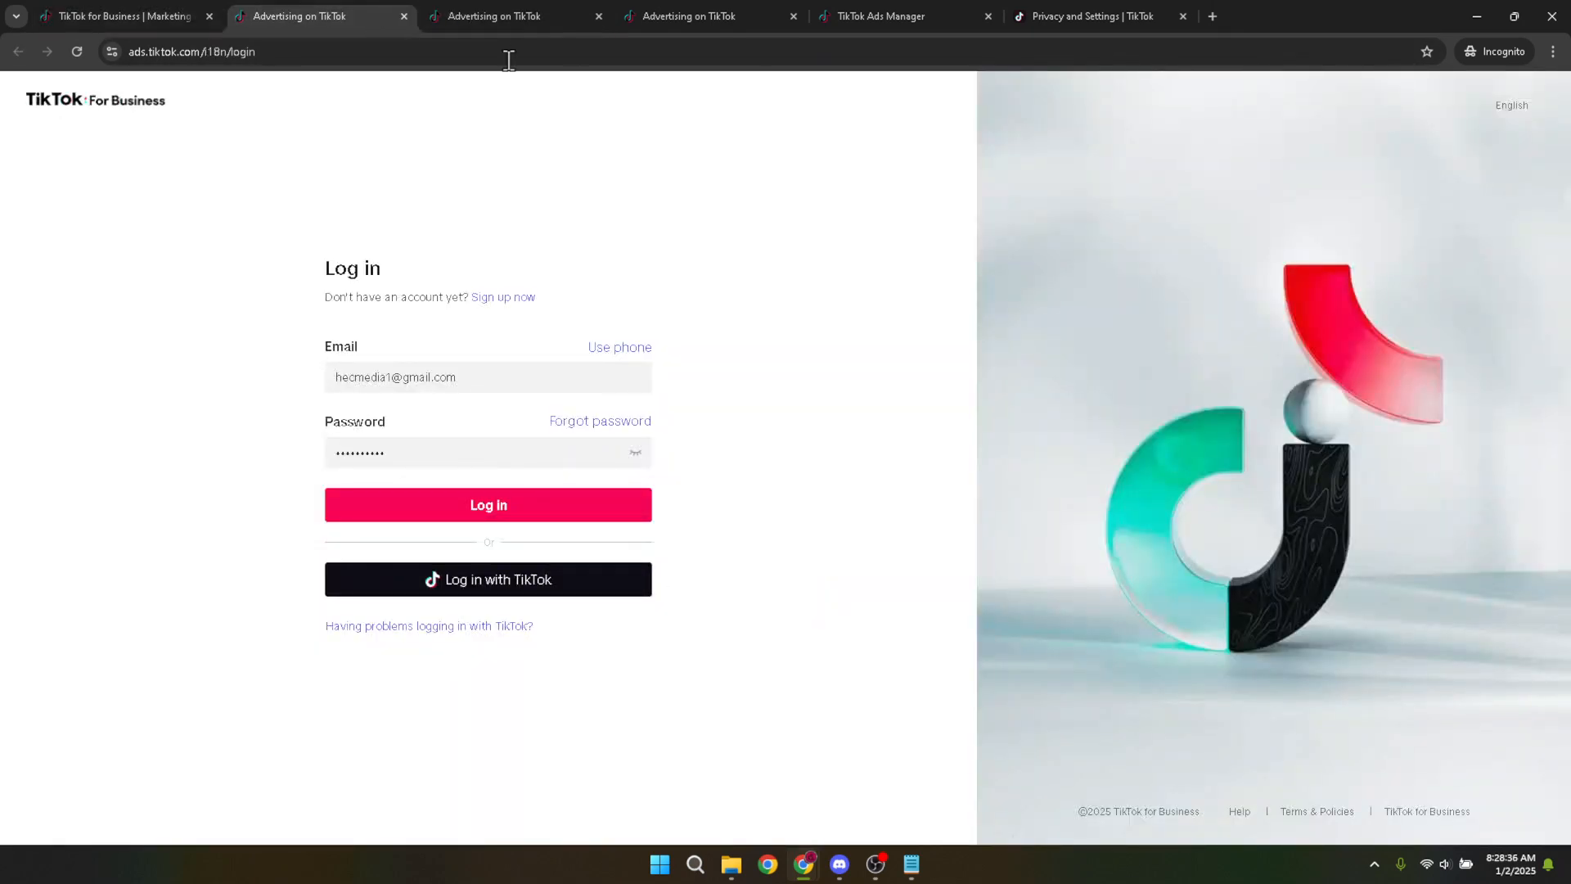
{"action": "left_click", "coordinate": [520, 377]}
{"action": "key", "text": "ctrl+a"}
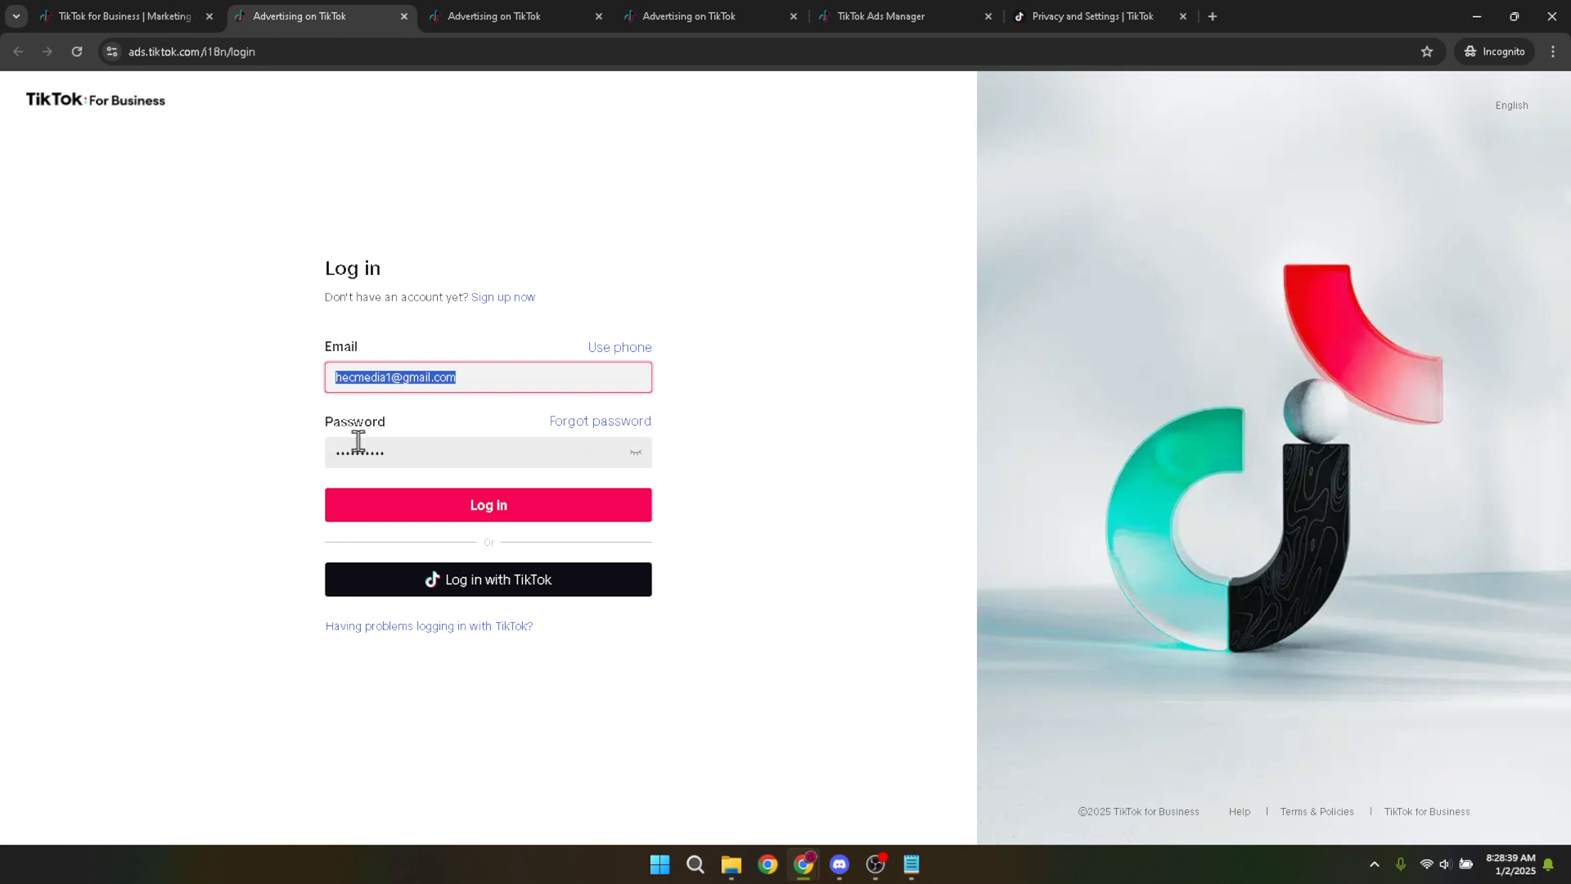
{"action": "left_click", "coordinate": [385, 452]}
{"action": "key", "text": "ctrl+a"}
{"action": "left_click", "coordinate": [148, 446]}
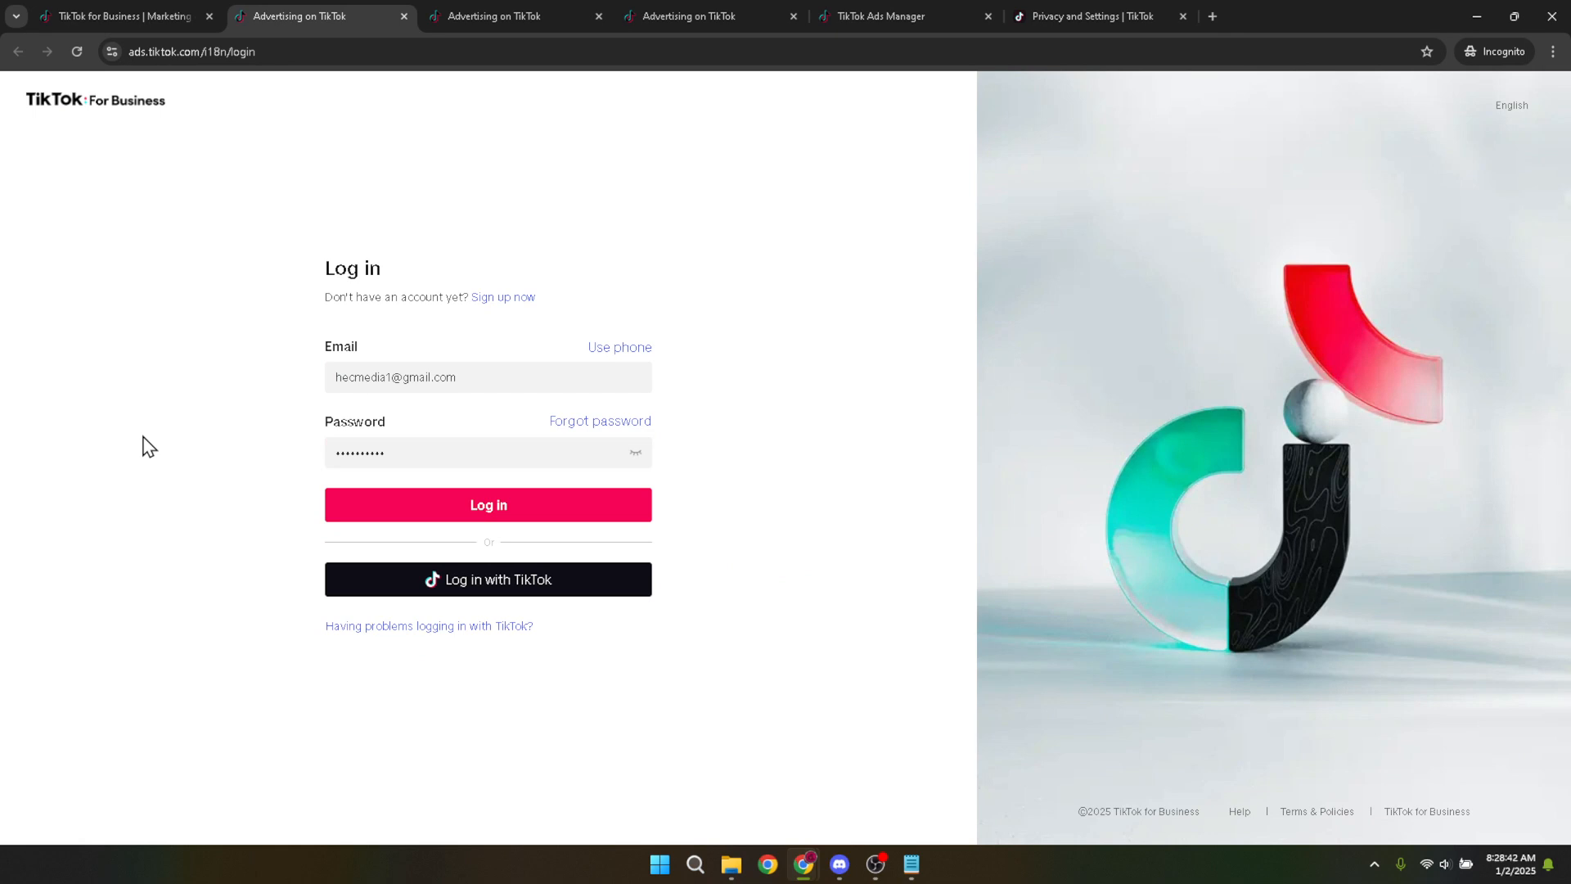
{"action": "left_click", "coordinate": [491, 504]}
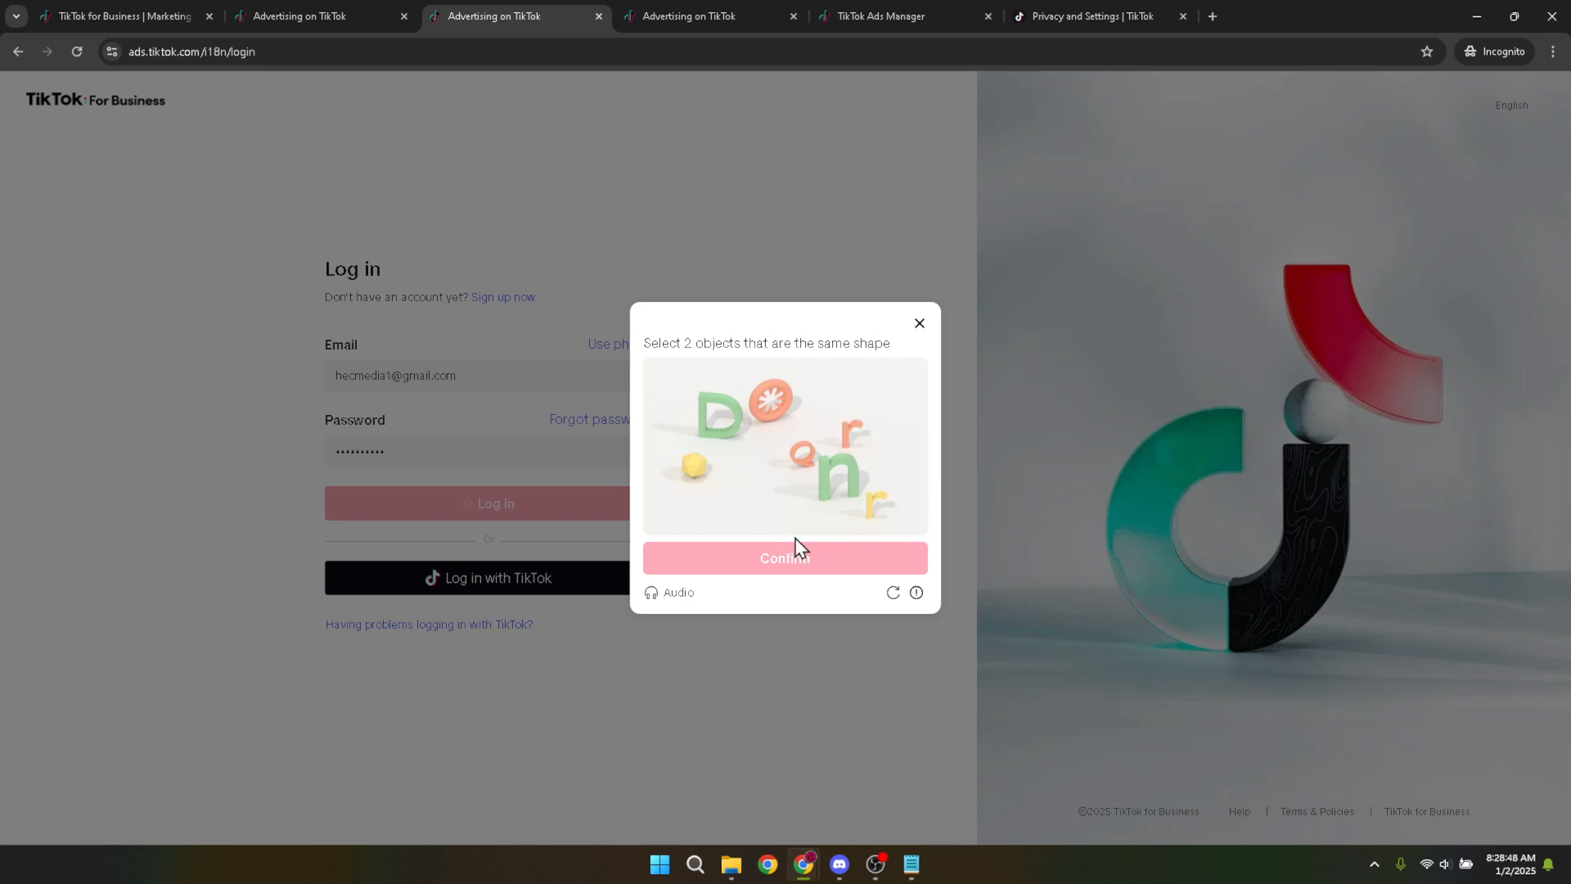
- Review the email confirmation page, including the address the code is sent to, and go to the TikTok Ads Manager dashboard
{"action": "left_click", "coordinate": [745, 9]}
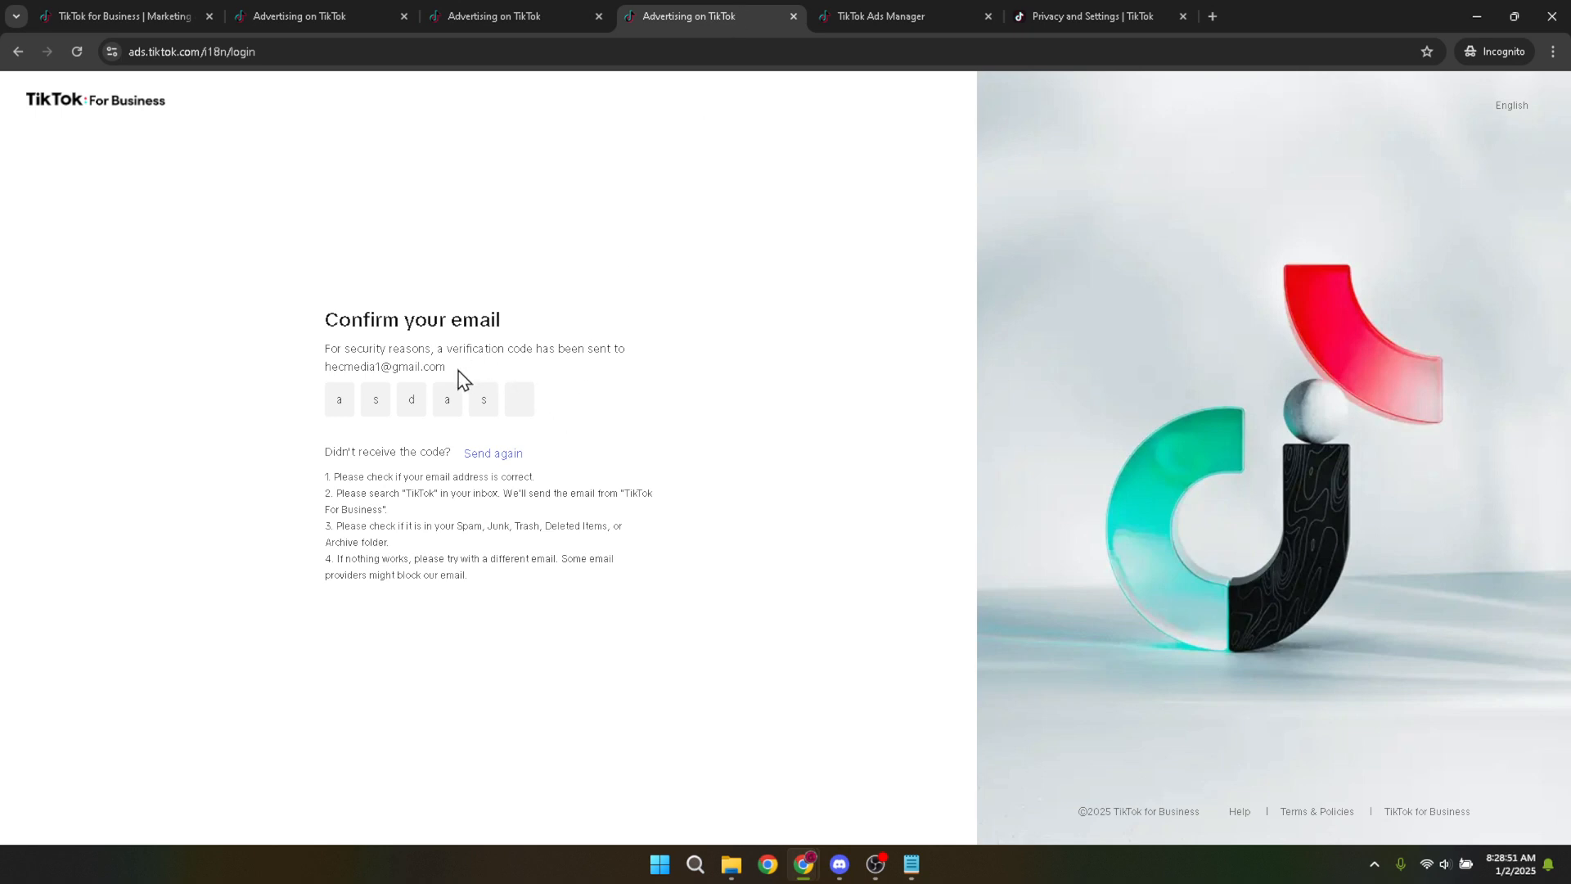
{"action": "left_click_drag", "start_coordinate": [447, 368], "coordinate": [331, 367]}
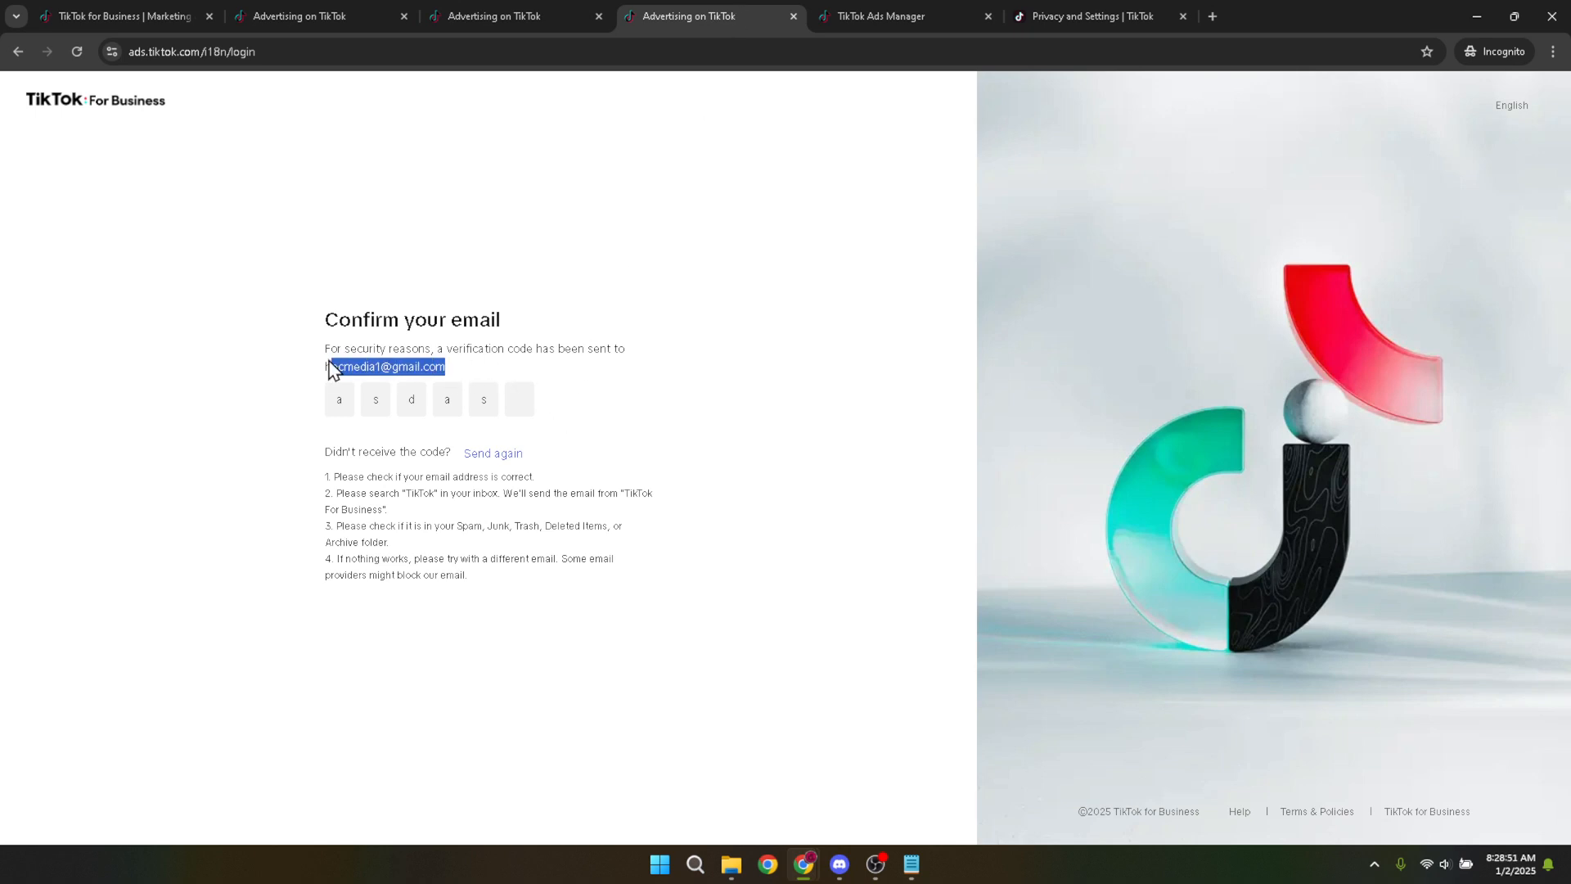
{"action": "left_click", "coordinate": [288, 418]}
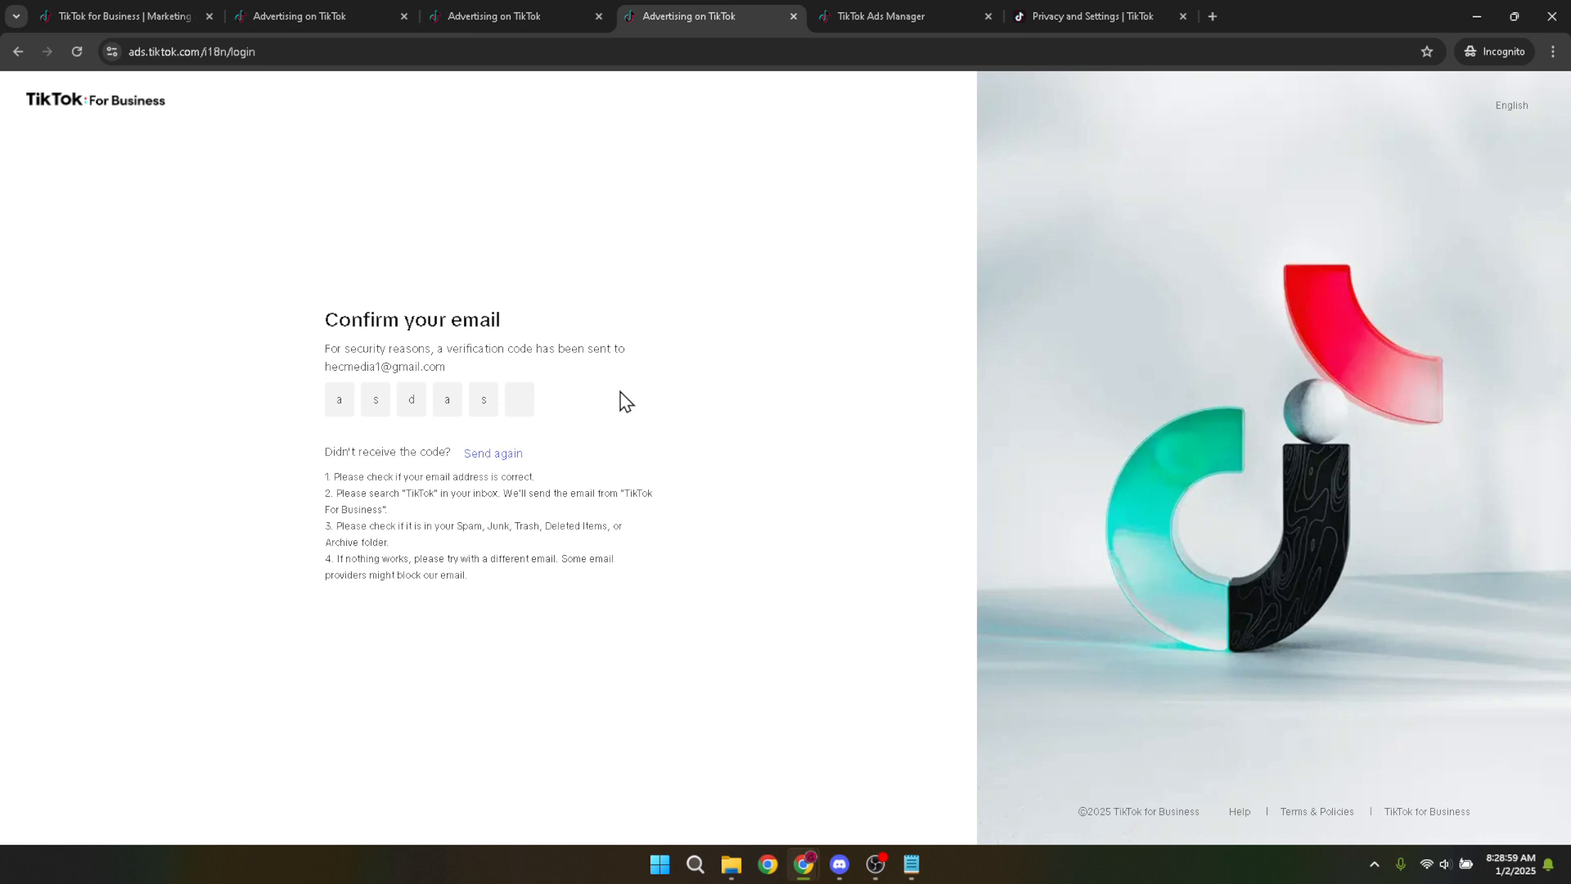
{"action": "left_click", "coordinate": [931, 12]}
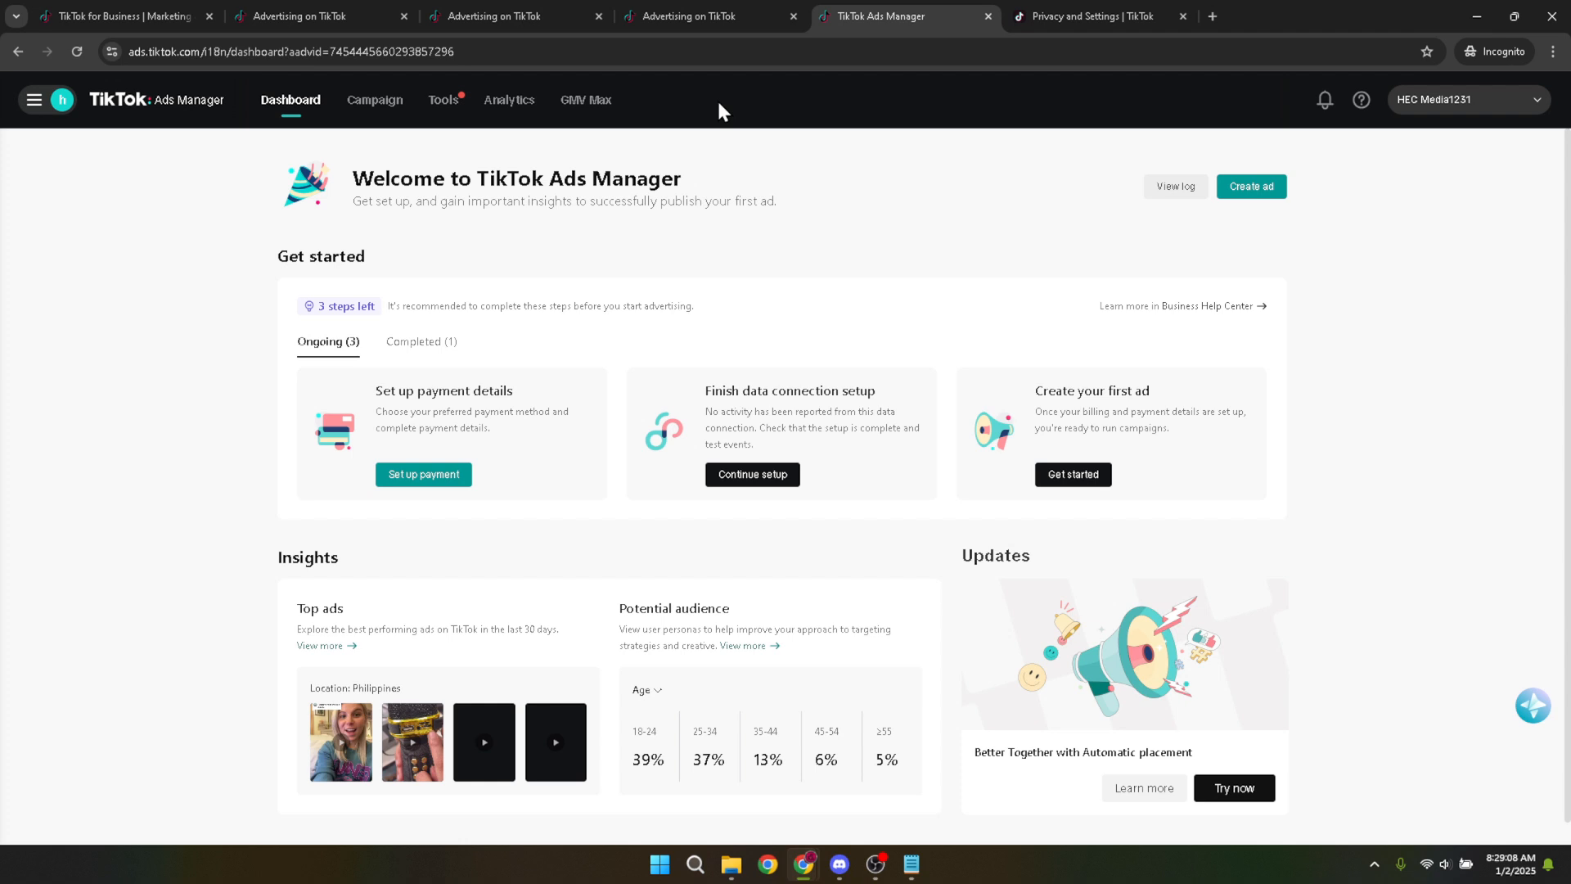
- Open the HEC Media account in Business Center and skip the 2-step verification setup
{"action": "left_click", "coordinate": [33, 99]}
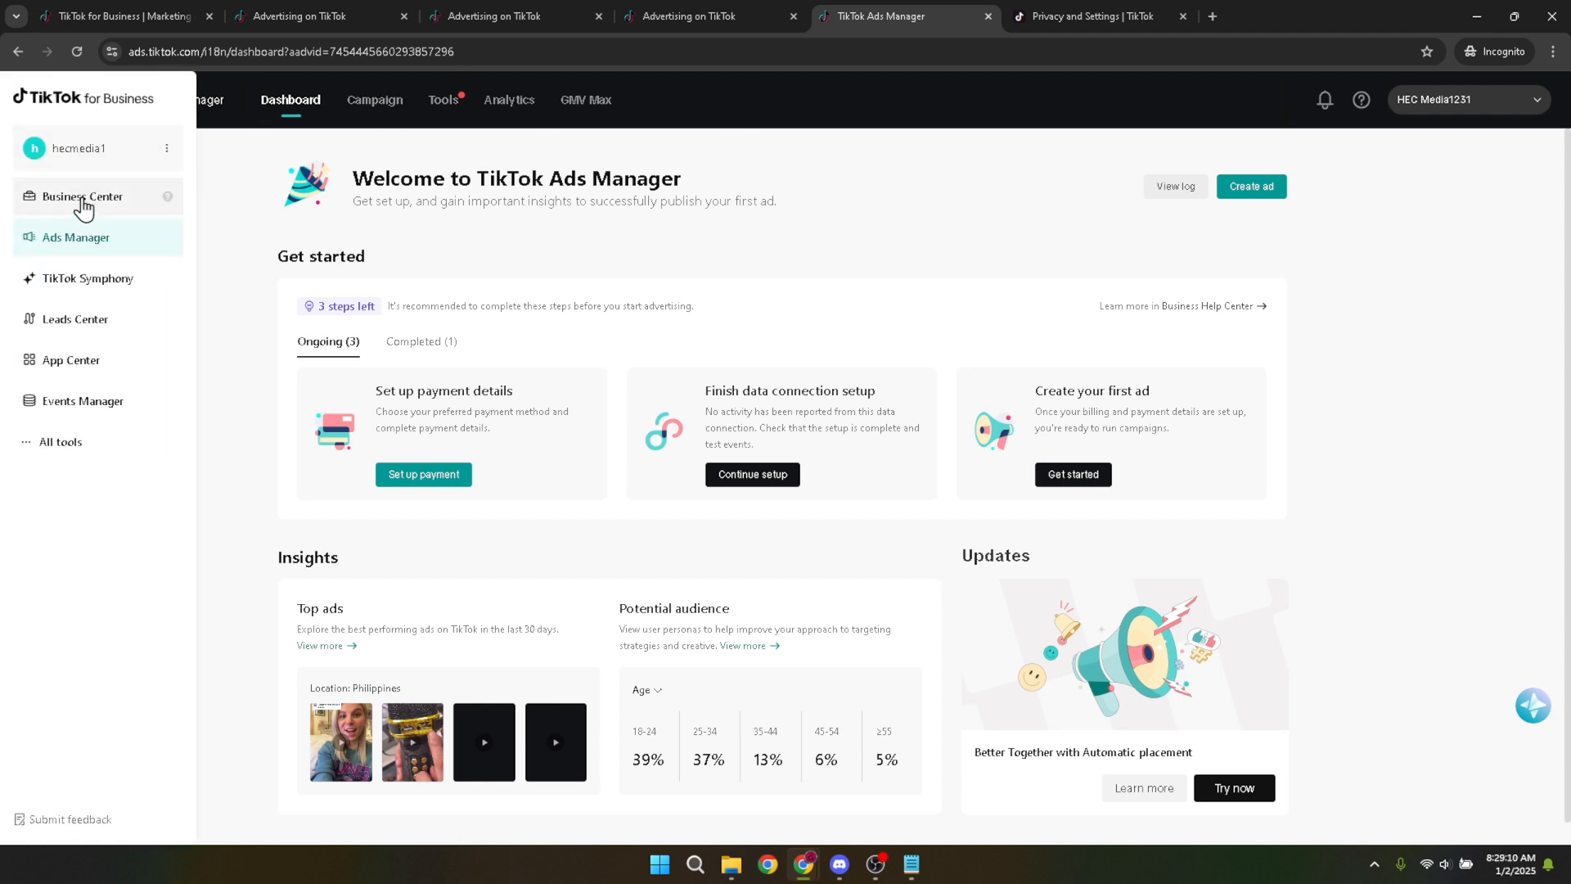
{"action": "left_click", "coordinate": [83, 205]}
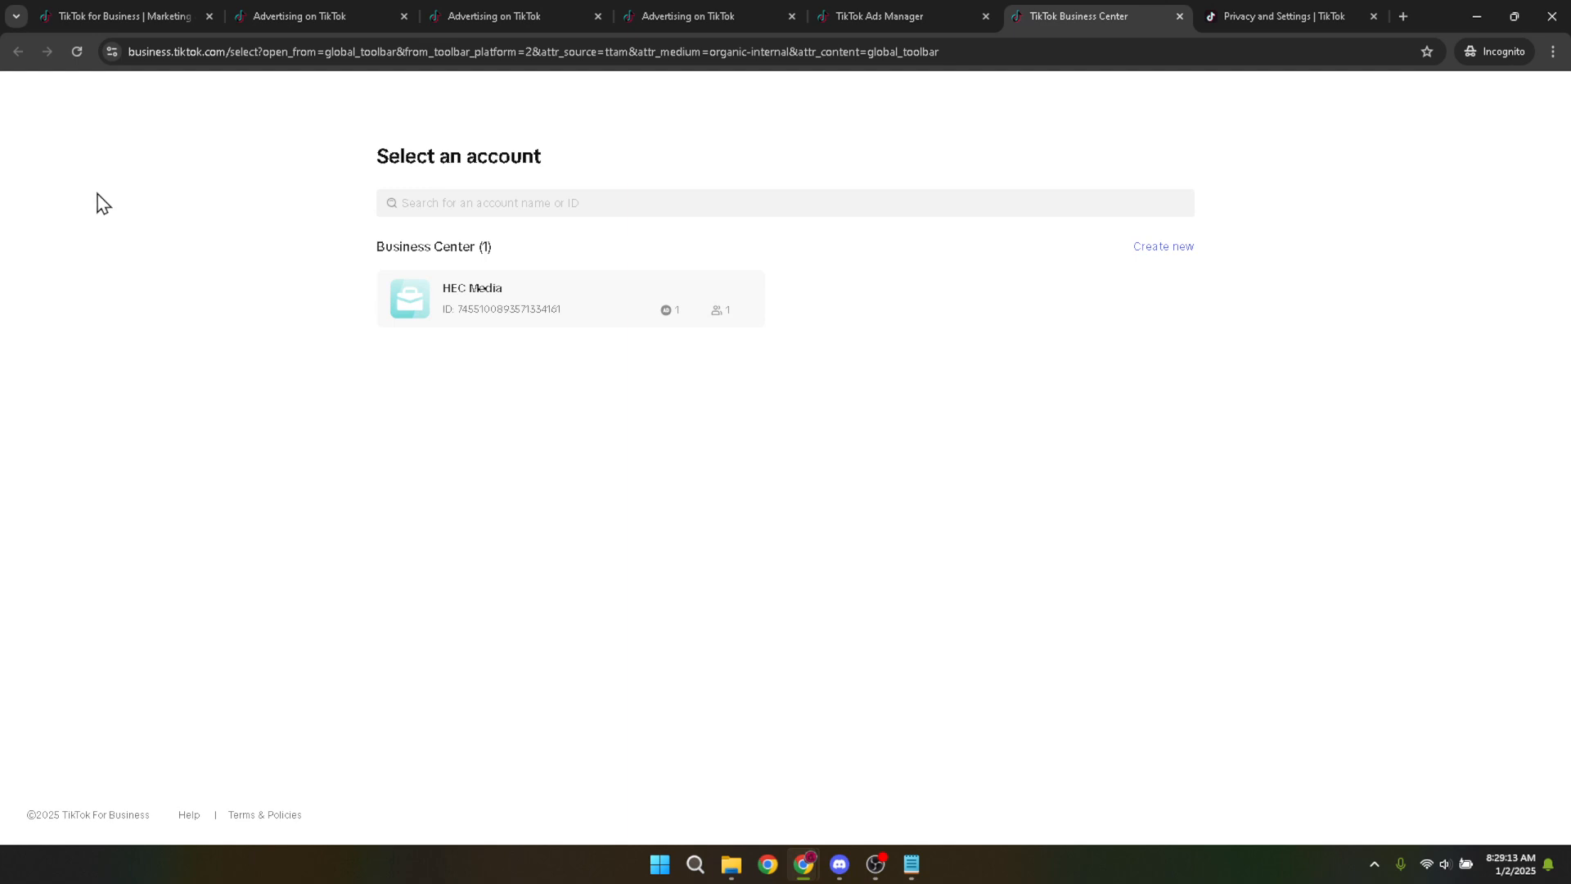
{"action": "left_click", "coordinate": [519, 299]}
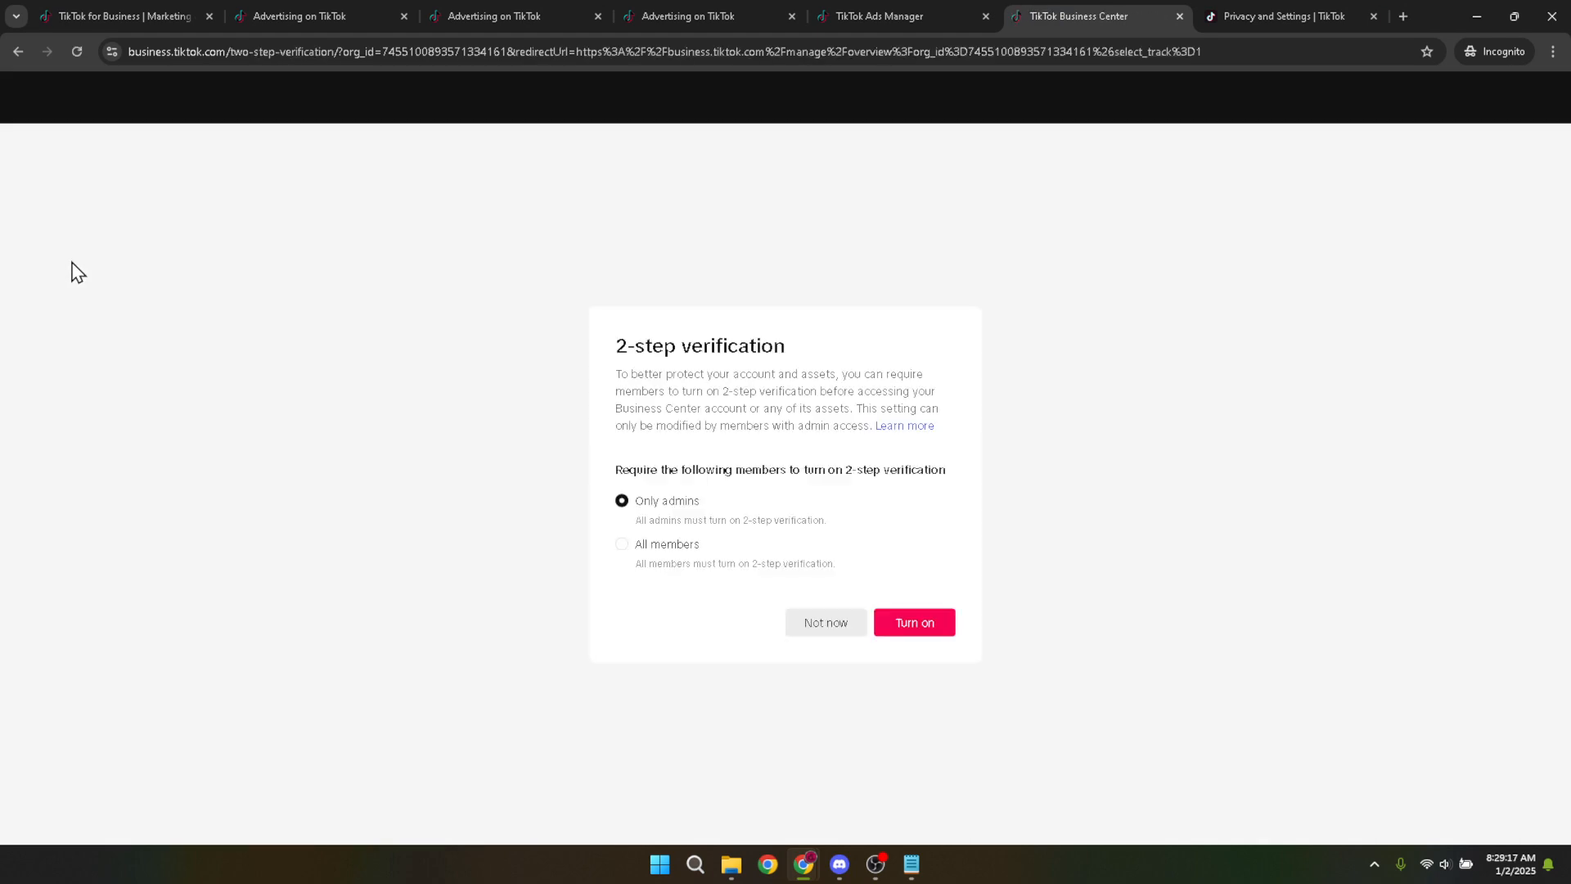
{"action": "left_click", "coordinate": [835, 632]}
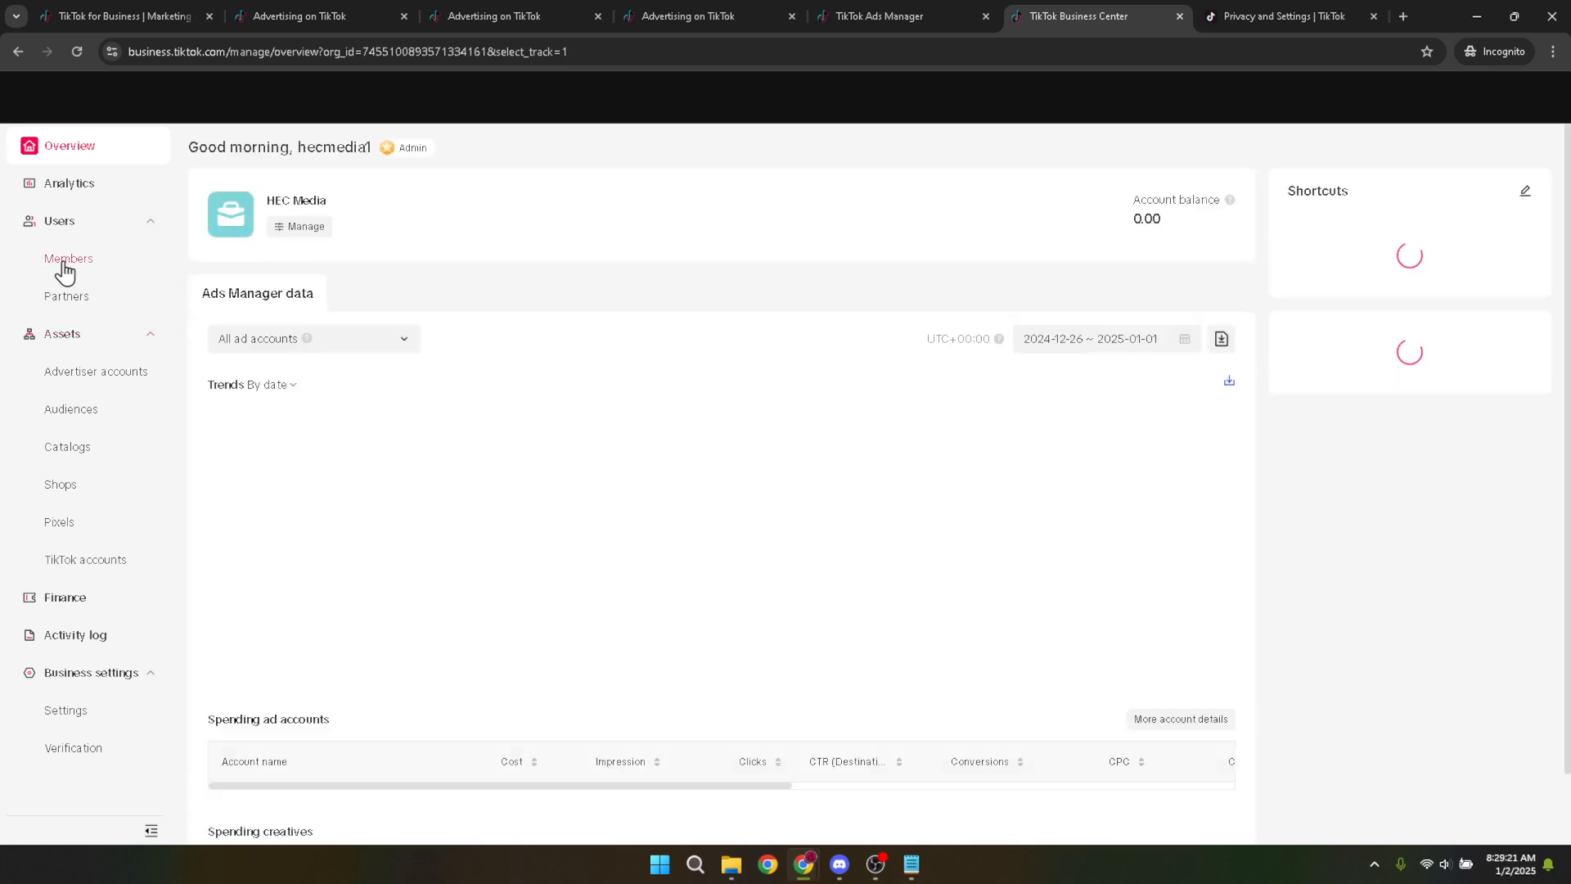
- Start a new member invitation with the invitee's email address and Standard access, and continue to asset permissions
{"action": "left_click", "coordinate": [65, 264]}
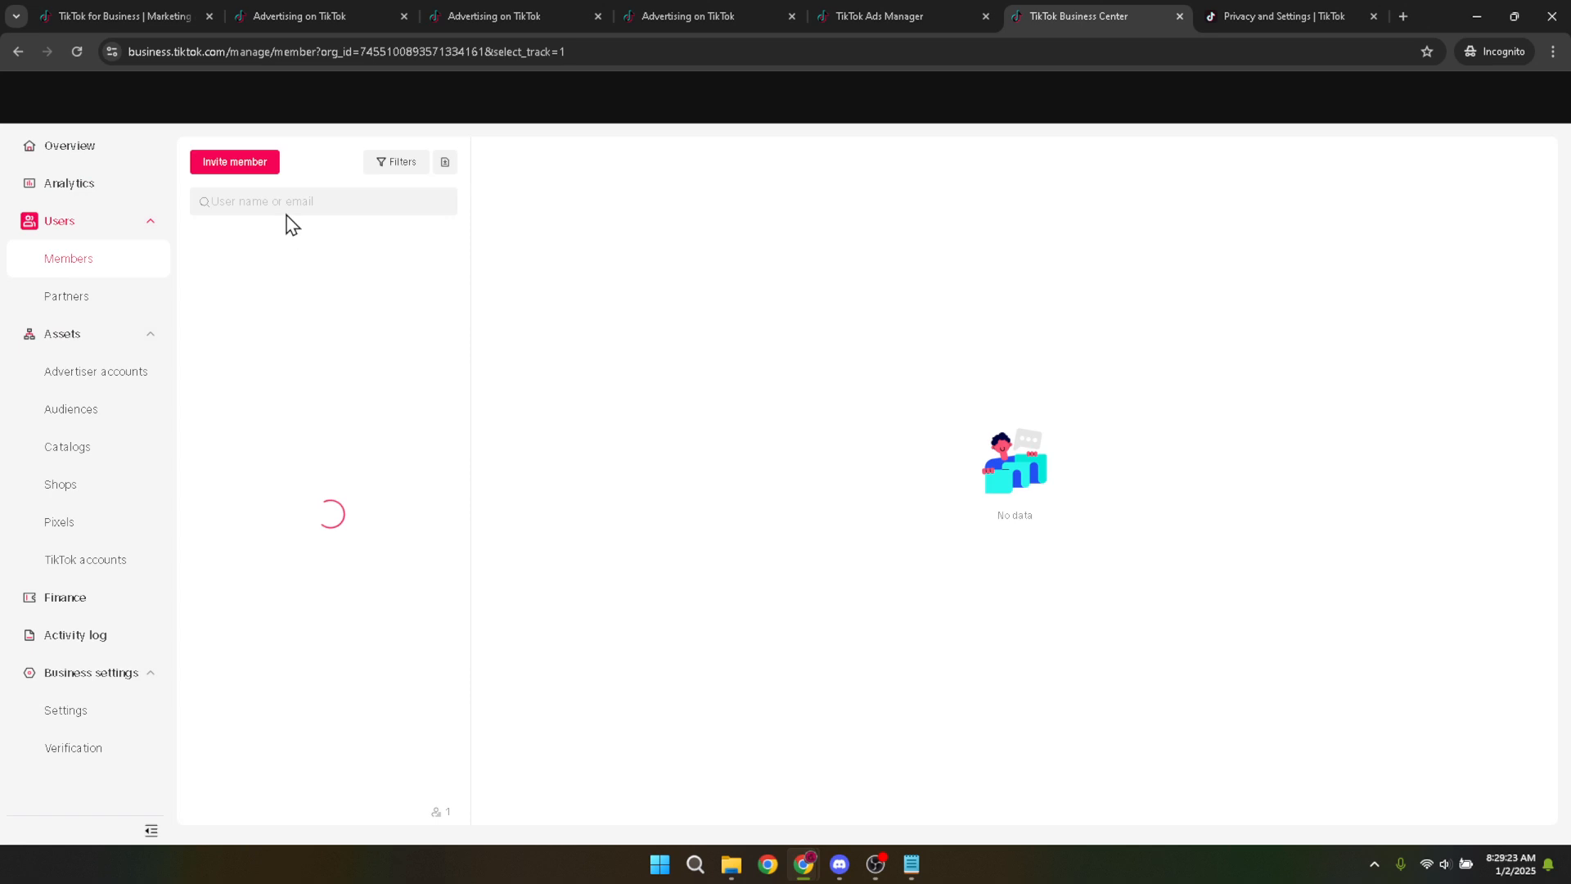
{"action": "left_click", "coordinate": [256, 170]}
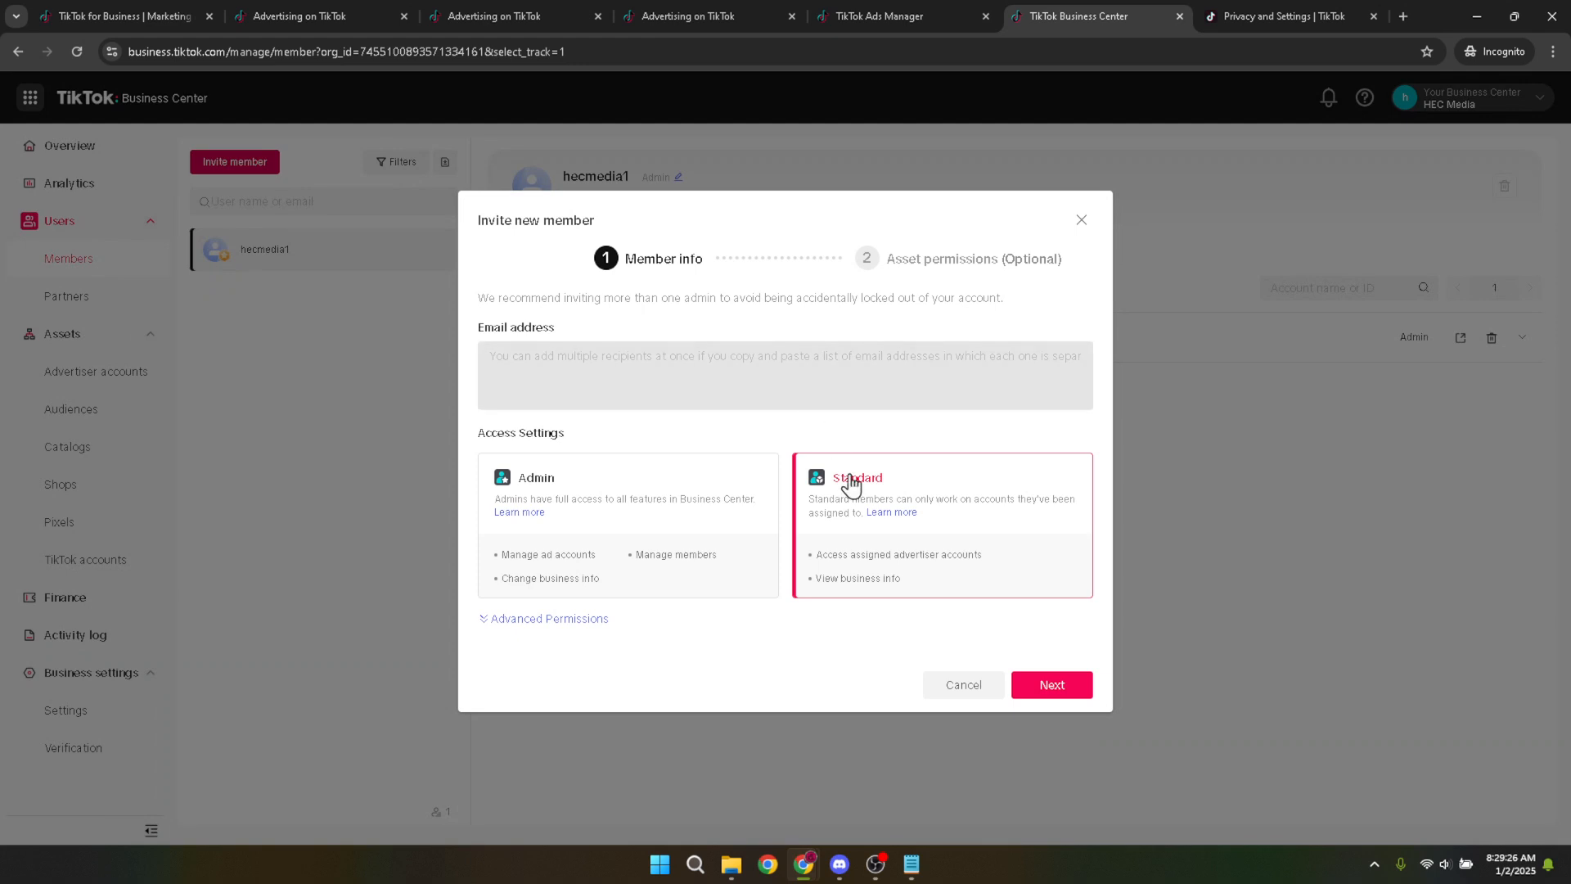
{"action": "left_click", "coordinate": [633, 384]}
{"action": "key", "text": "ctrl+a"}
{"action": "left_click", "coordinate": [746, 384]}
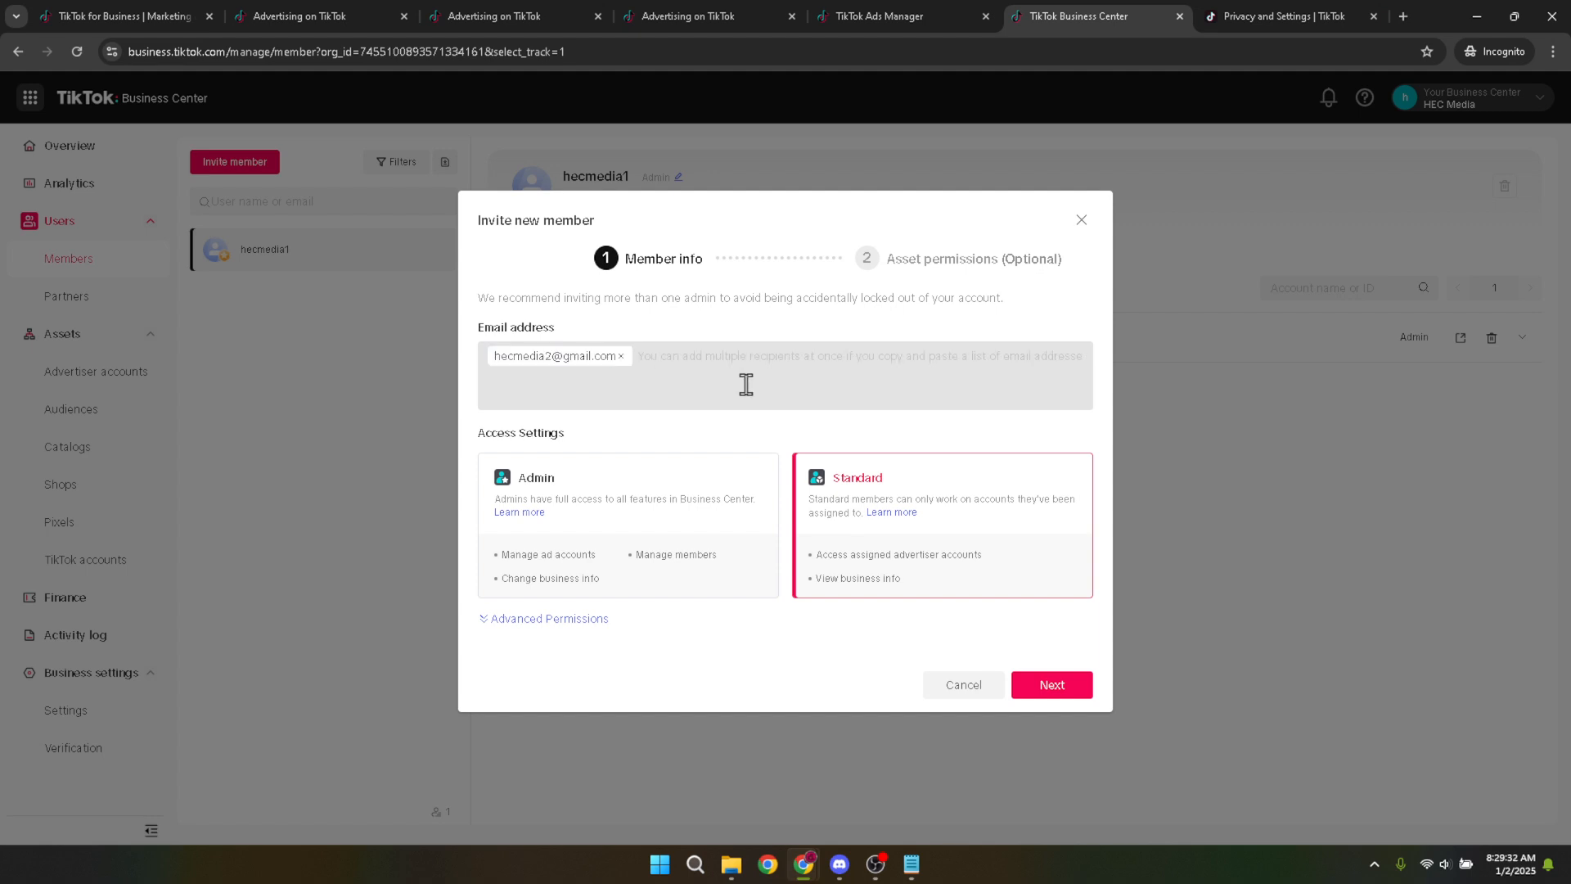
{"action": "left_click", "coordinate": [1053, 686]}
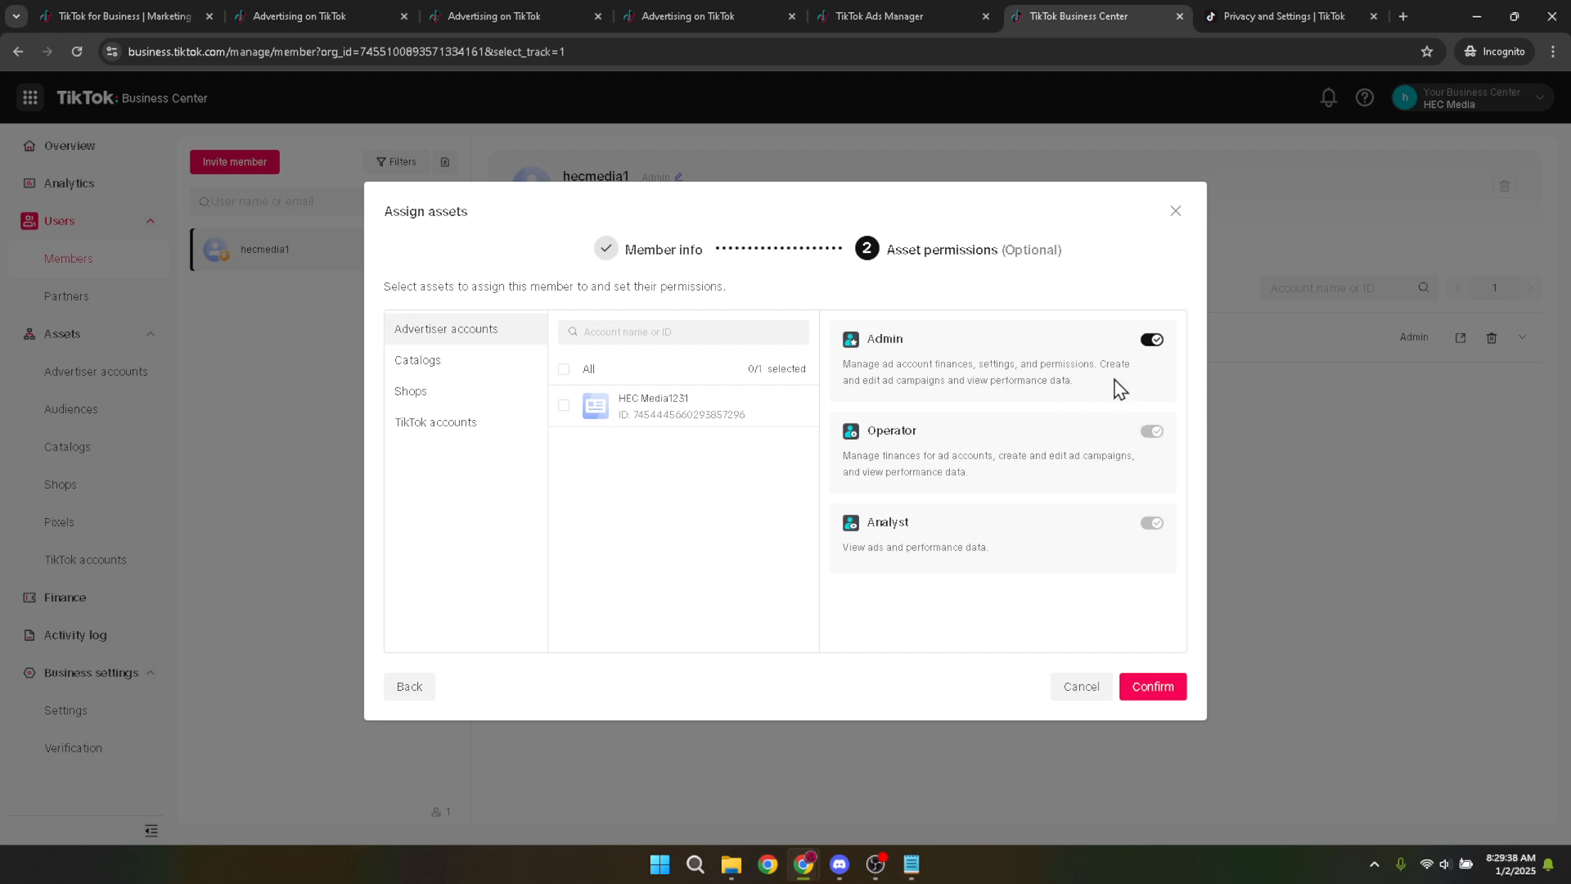
- Assign the HEC Media1231 advertiser account to the invited member with only the Analyst permission enabled, and confirm the assignment
{"action": "left_click", "coordinate": [1154, 342]}
{"action": "left_click", "coordinate": [1151, 434]}
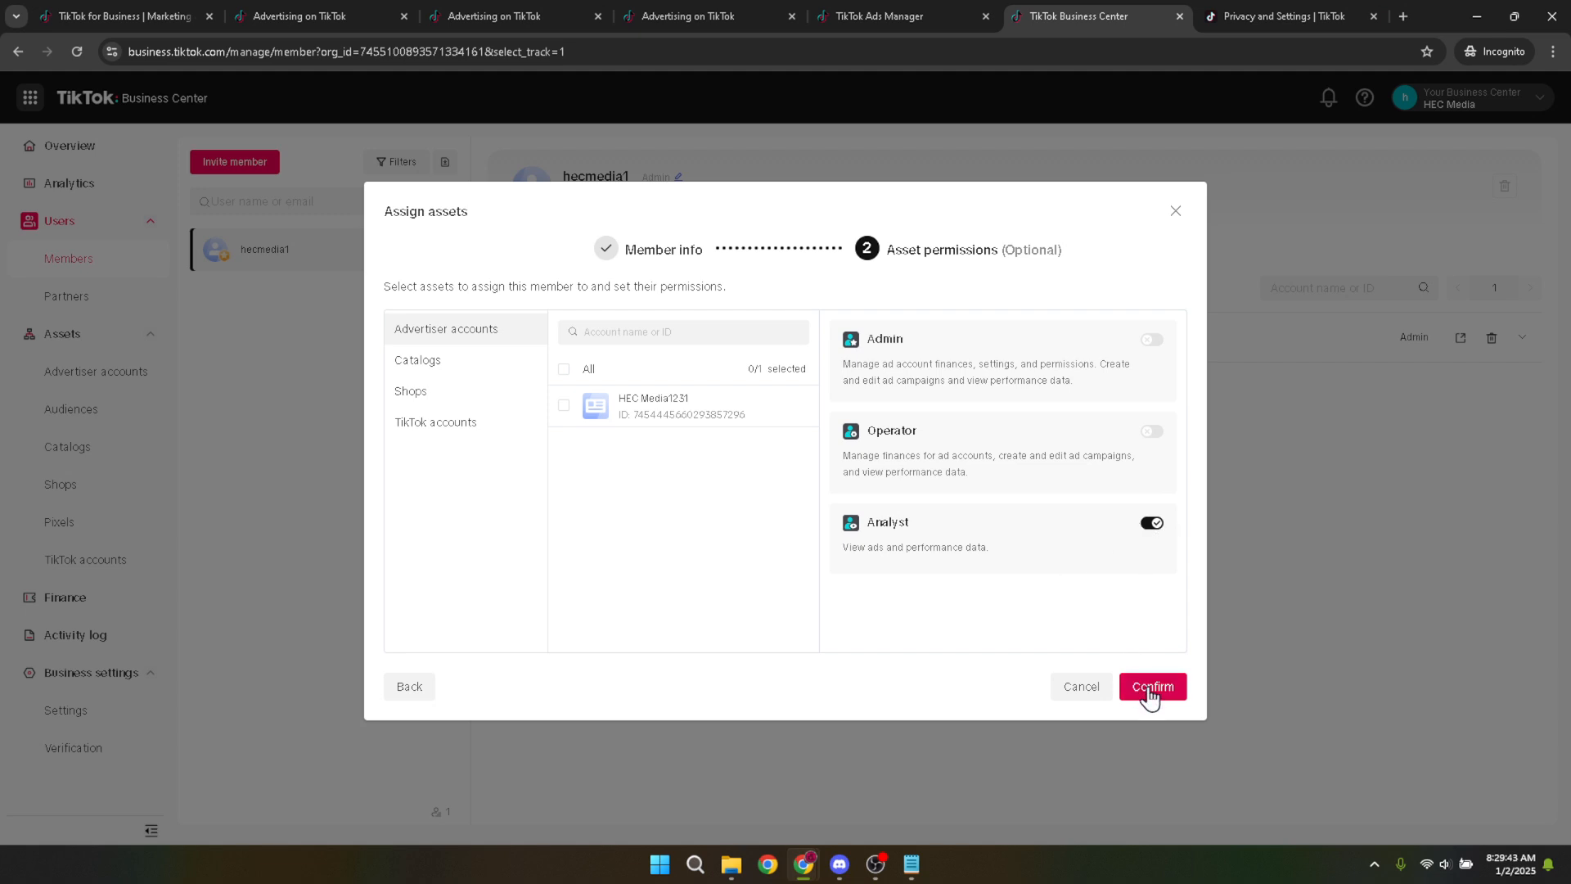
{"action": "left_click", "coordinate": [563, 407]}
{"action": "left_click", "coordinate": [1142, 690]}
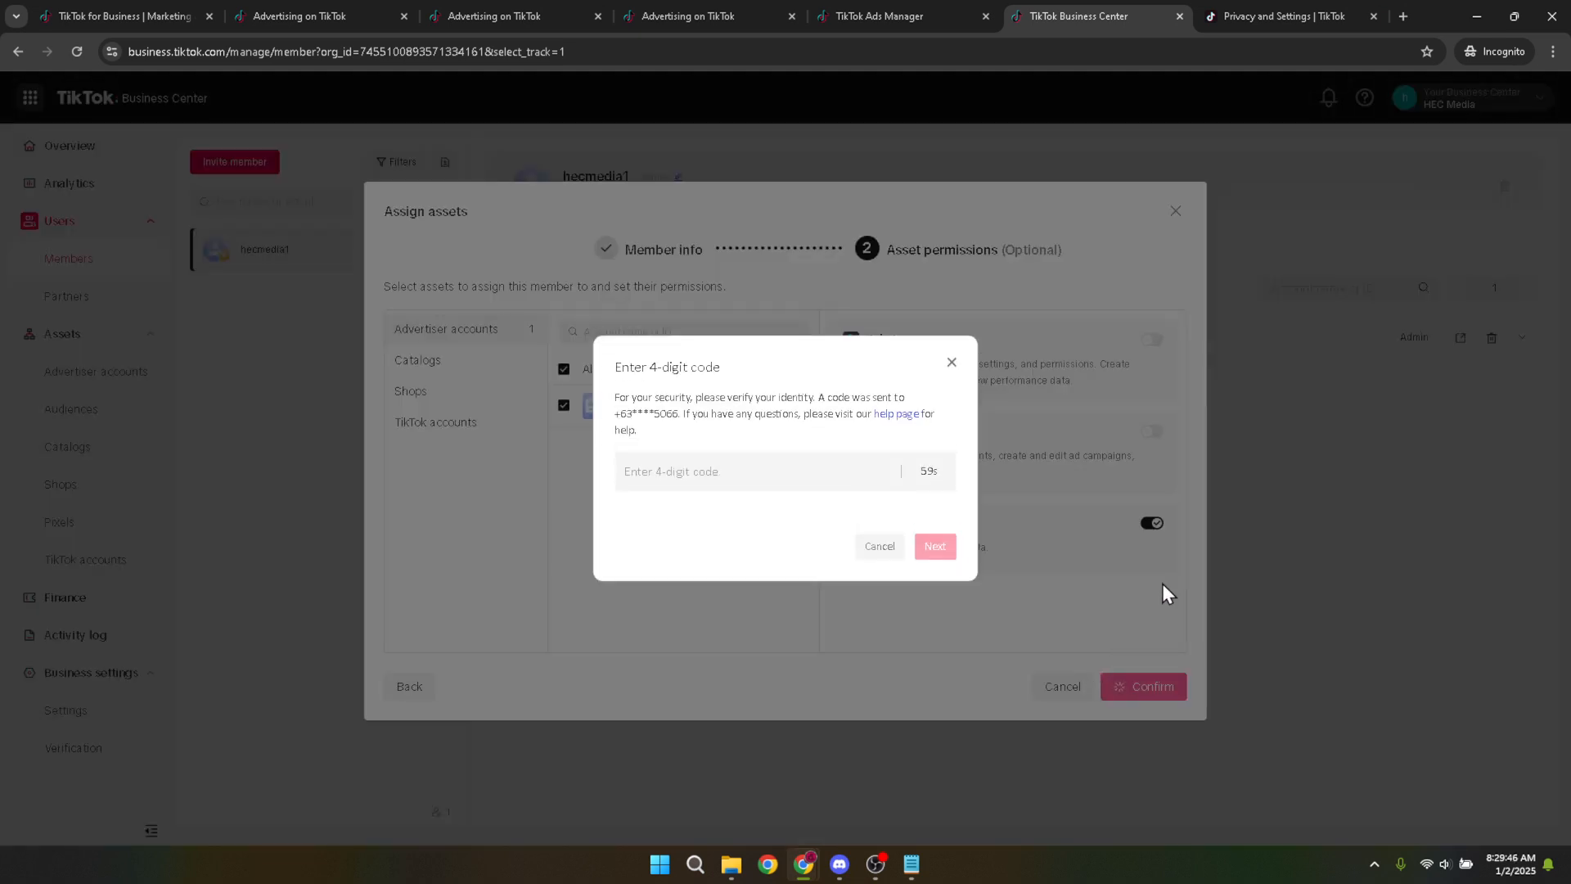
- Verify identity with the 4-digit verification code and finish the member invitation
{"action": "left_click", "coordinate": [761, 459]}
{"action": "left_click", "coordinate": [936, 547]}
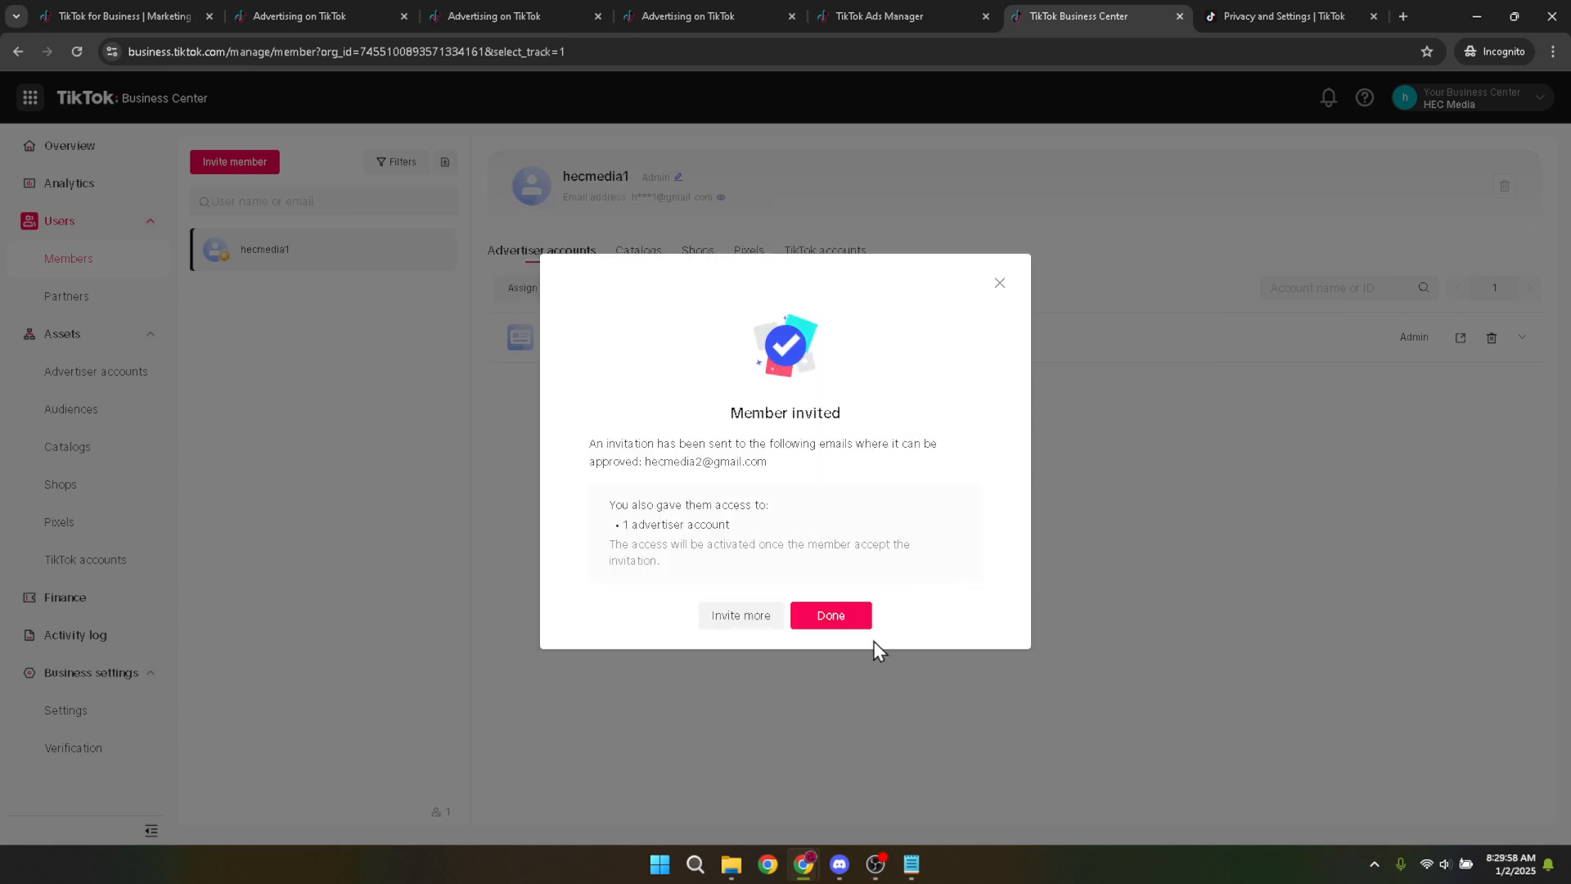
{"action": "left_click", "coordinate": [832, 617]}
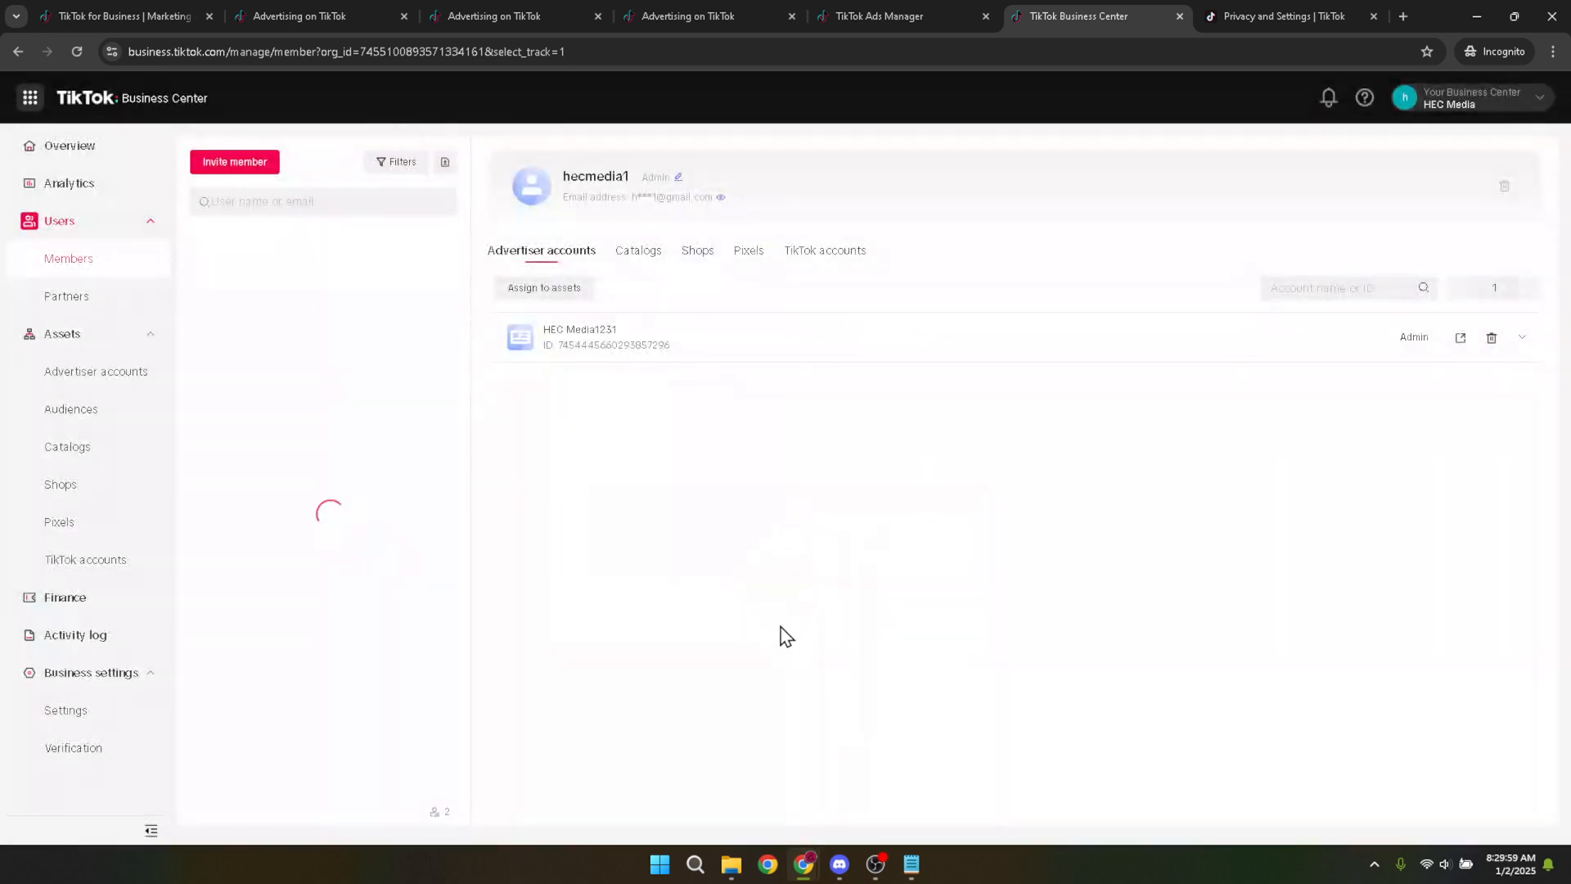